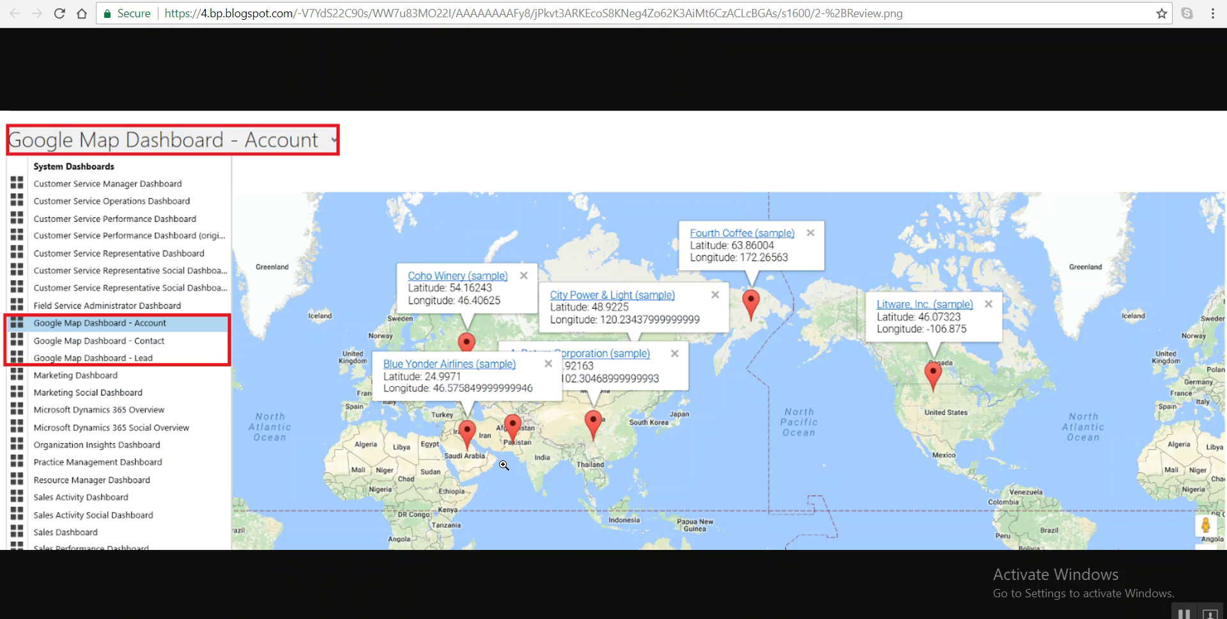
- Close the dashboard screenshot, open the ITLec Google Map Controls solution in Dynamics 365 and examine its dashboard and web resource components
key("ctrl+w")
key("alt+Tab")
key("alt+Tab")
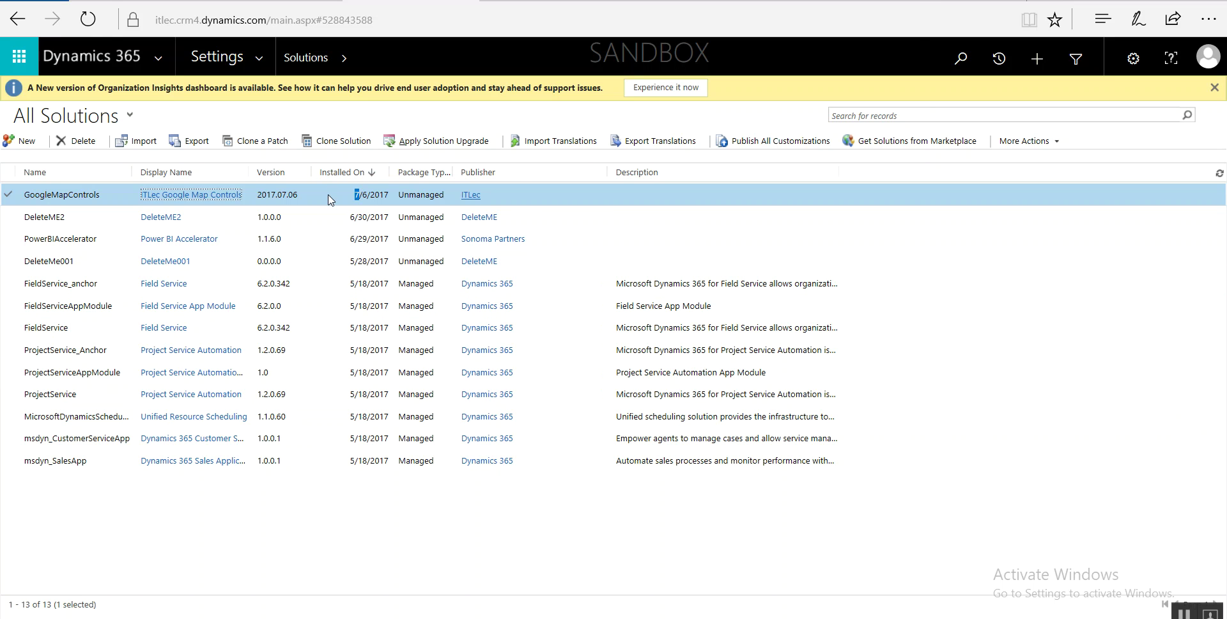
left_click(147, 199)
left_click(145, 182)
left_click(413, 304)
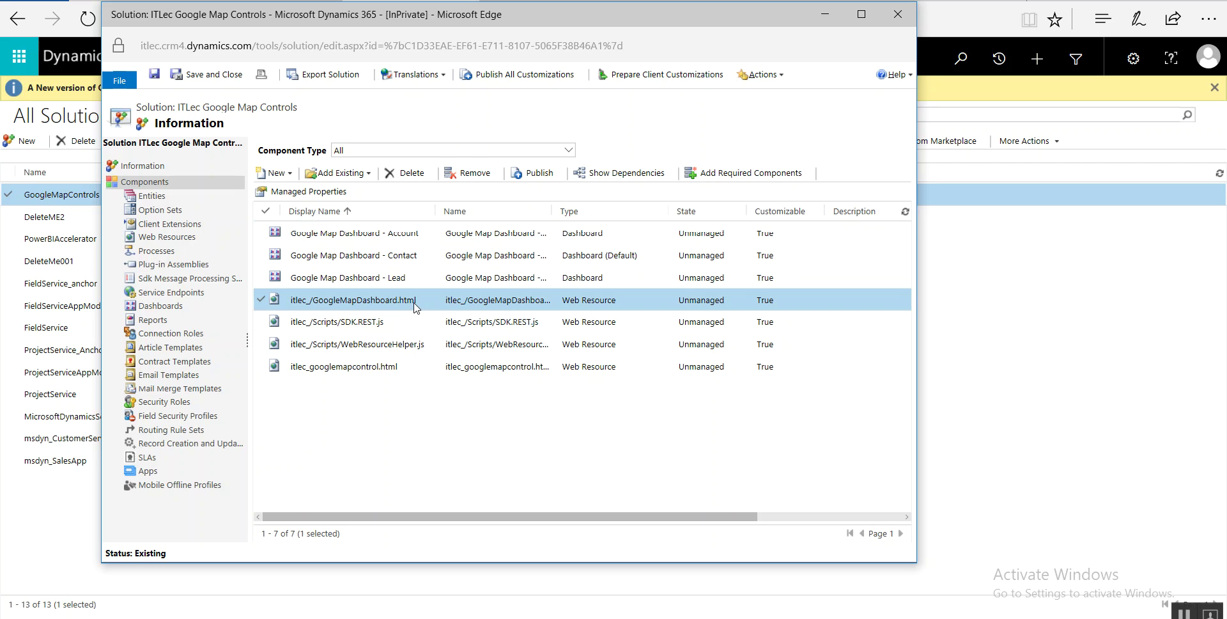
left_click(427, 358)
key("alt+F4")
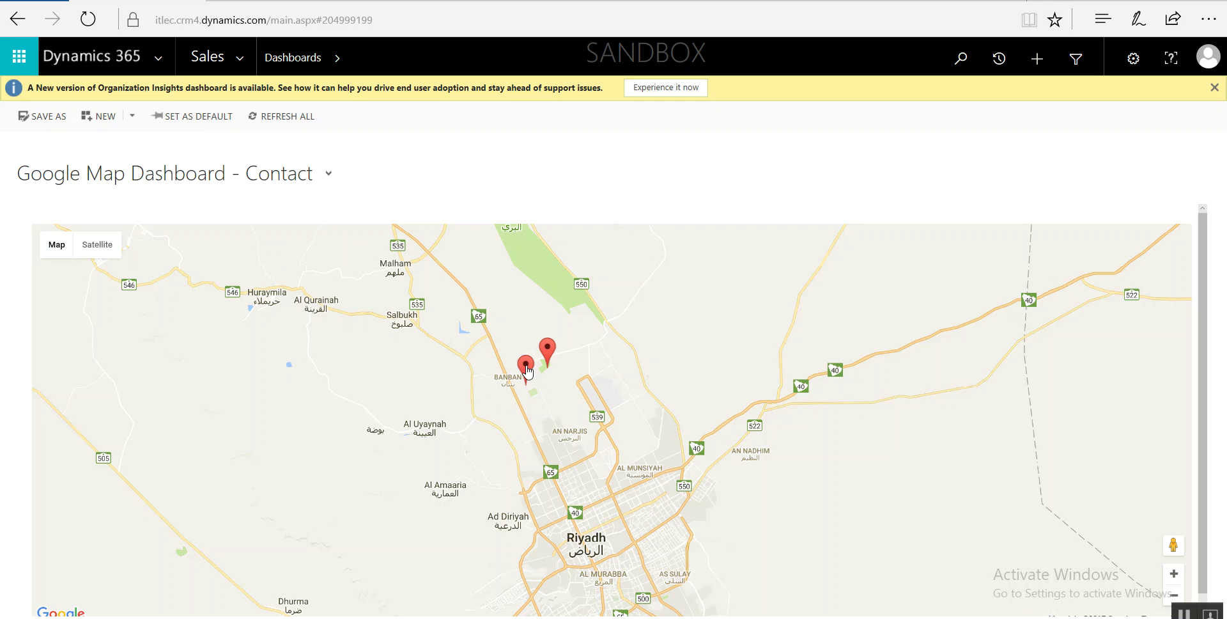
- Check the two contact markers north of Riyadh and switch to the Google Map Dashboard - Lead
left_click(527, 369)
left_click(547, 352)
left_click(243, 185)
left_click(175, 384)
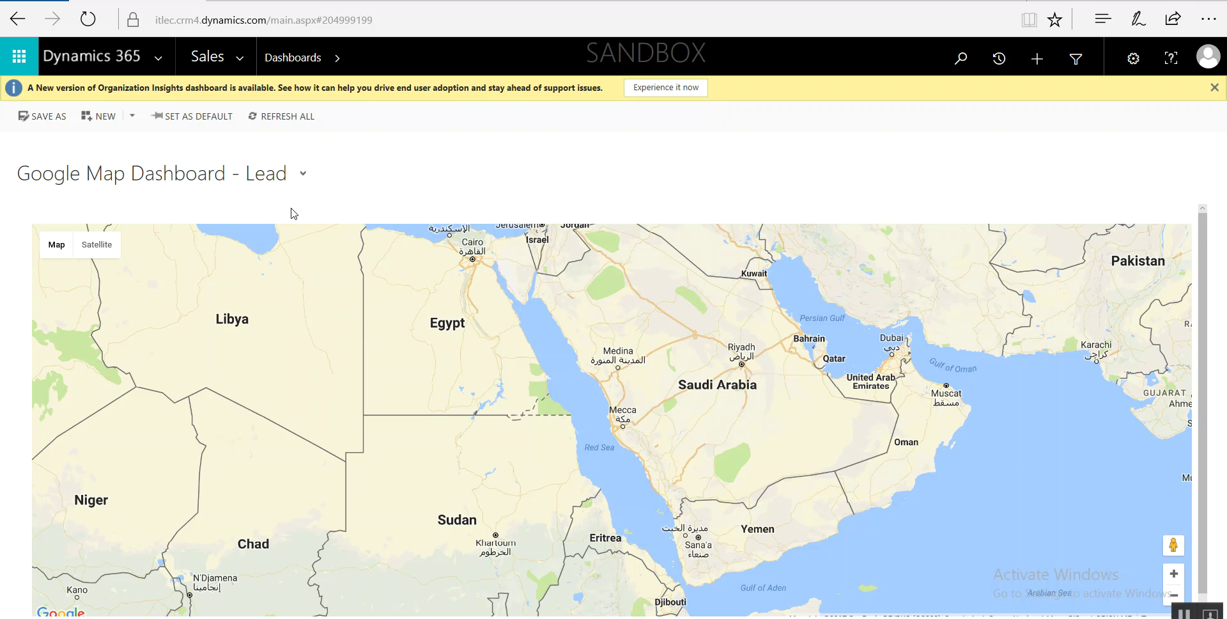
- Switch to the Google Map Dashboard - Account and open the City Power & Light (sample) account record
left_click(285, 187)
left_click(166, 351)
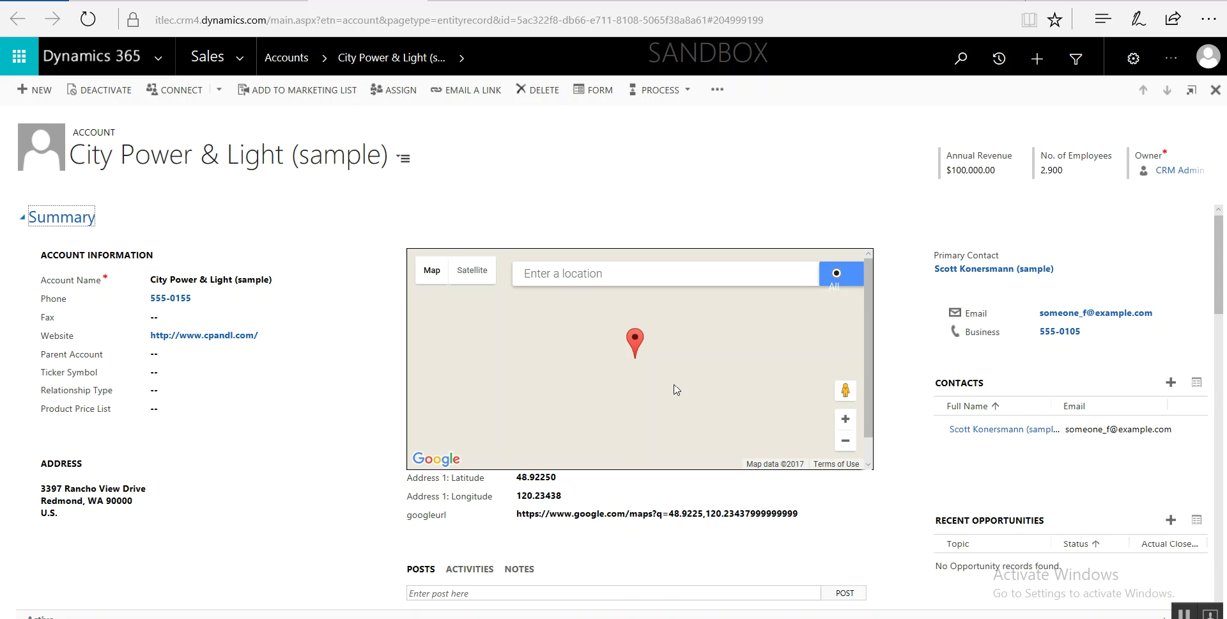
key("alt+Left")
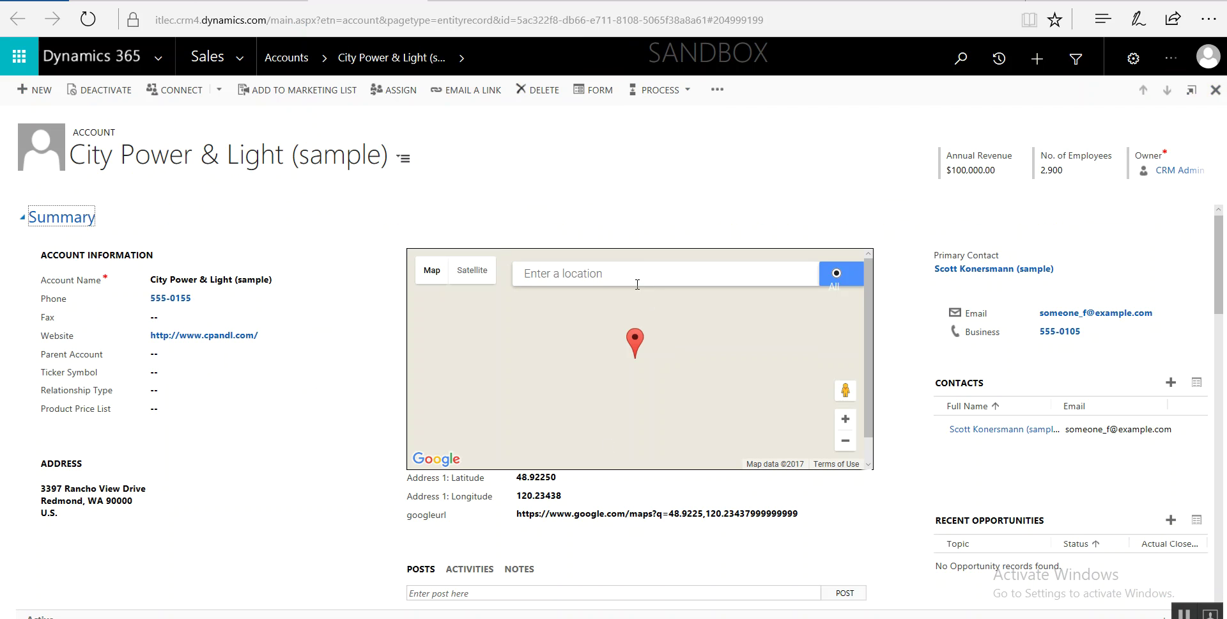
- Find Japan on the City Power & Light (sample) map and place the account's location at latitude 36.06686, longitude 139.6582
left_click(638, 284)
type("ja")
left_click(587, 300)
left_click(674, 361)
scroll(676, 390, "up", 1)
scroll(675, 390, "up", 1)
left_click(610, 327)
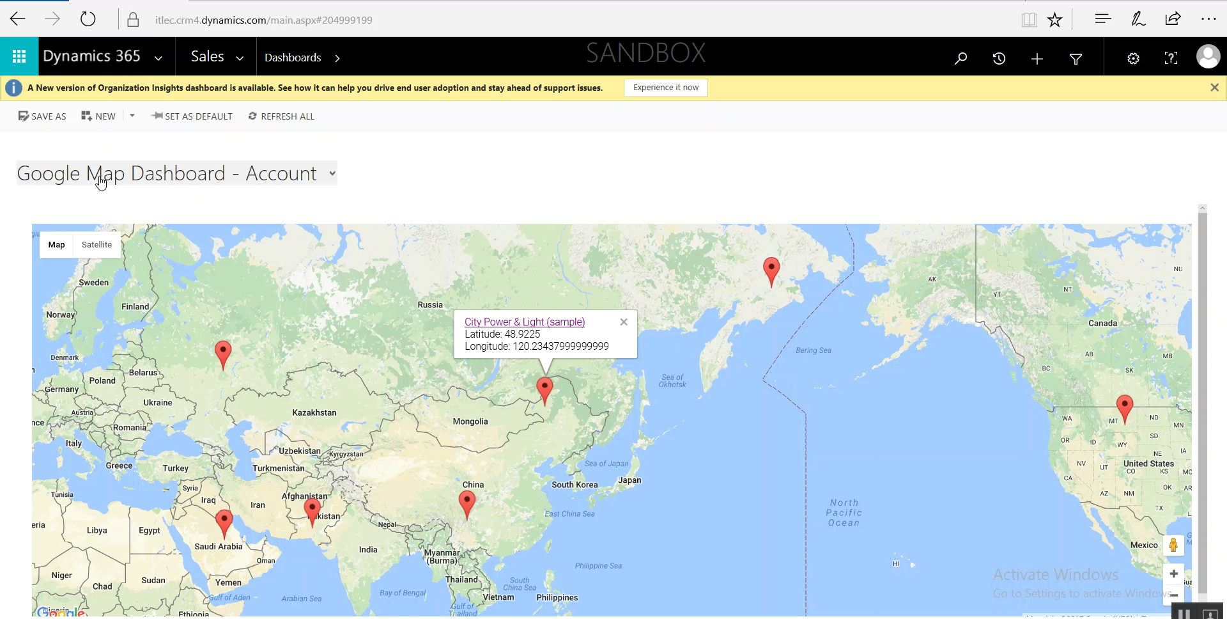
- Reload the Google Map Dashboard - Account and check the account markers across Asia for the changed location
left_click(119, 186)
left_click(178, 353)
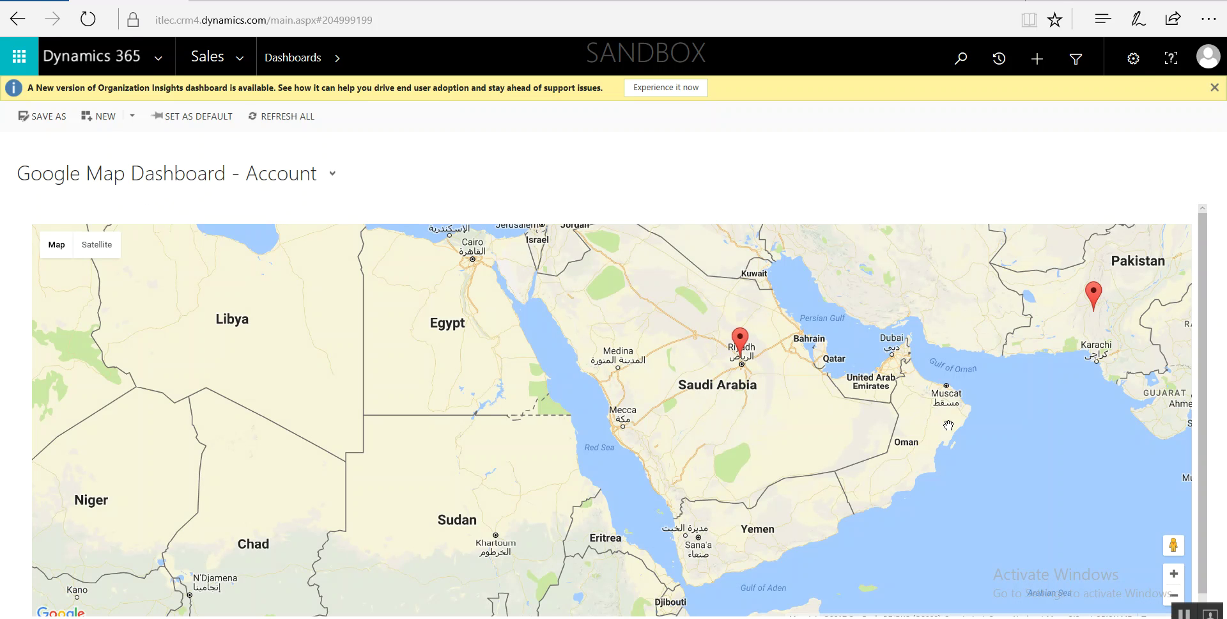
left_click_drag(949, 426, 547, 402)
scroll(550, 383, "down", 1)
scroll(831, 410, "down", 1)
left_click_drag(836, 409, 623, 435)
left_click_drag(757, 354, 752, 362)
left_click(368, 2)
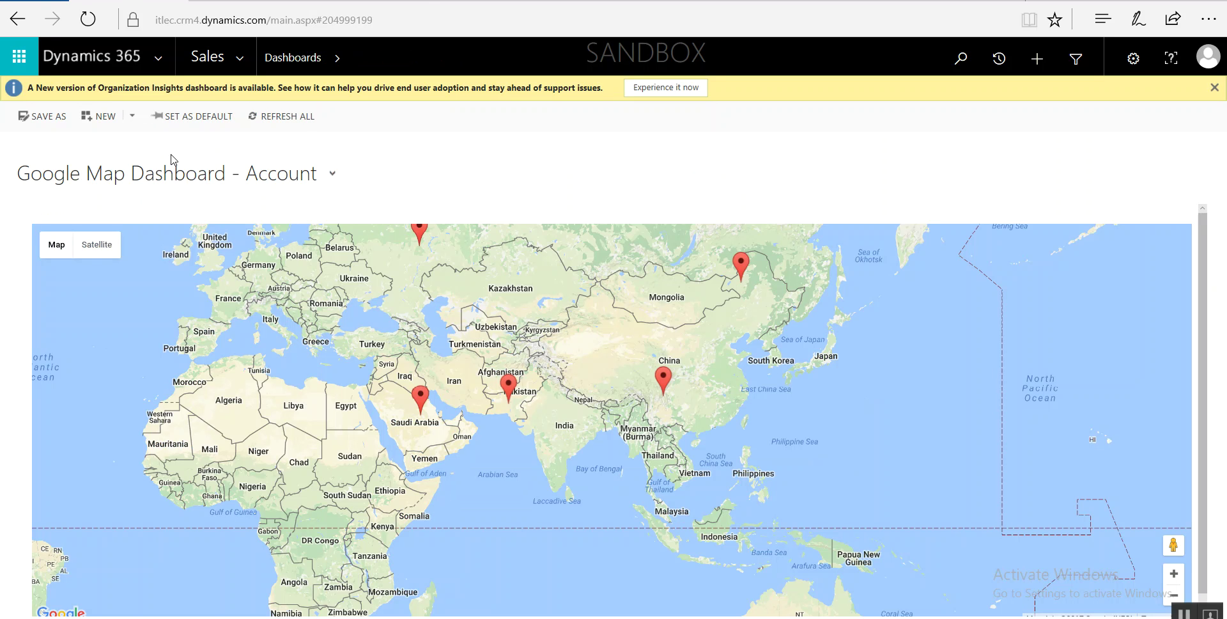
- Reload the account map dashboard again and show the details of the City Power & Light (sample) marker in Japan
left_click(180, 173)
left_click(131, 349)
scroll(669, 408, "down", 1)
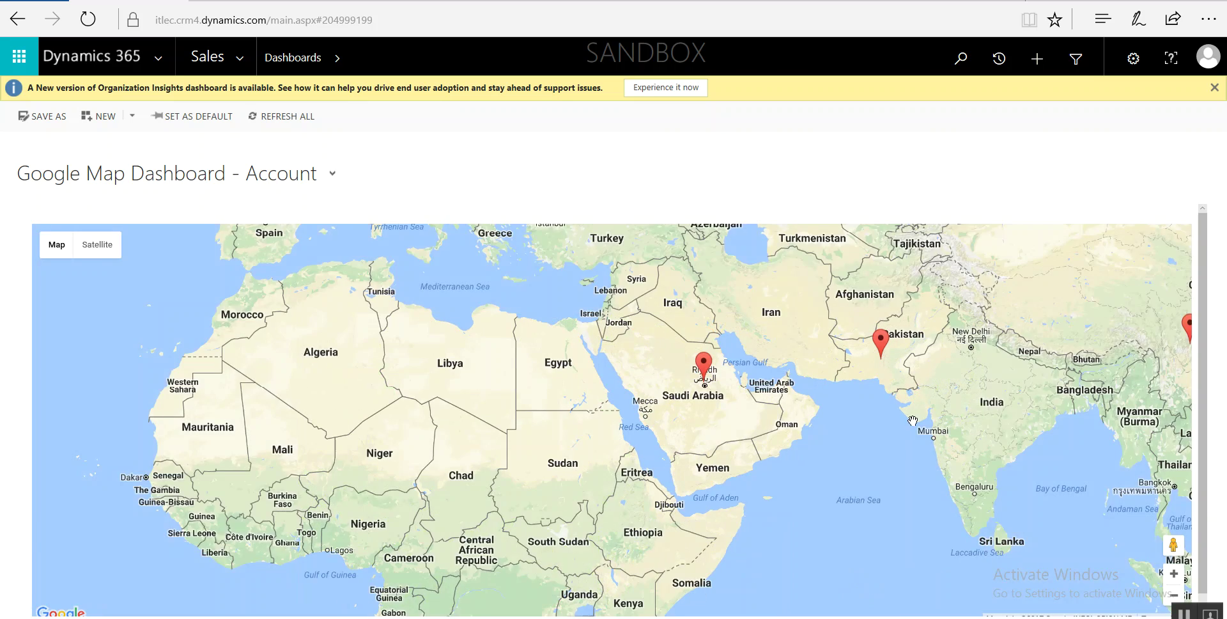
left_click_drag(668, 407, 487, 368)
scroll(793, 387, "down", 1)
left_click(935, 282)
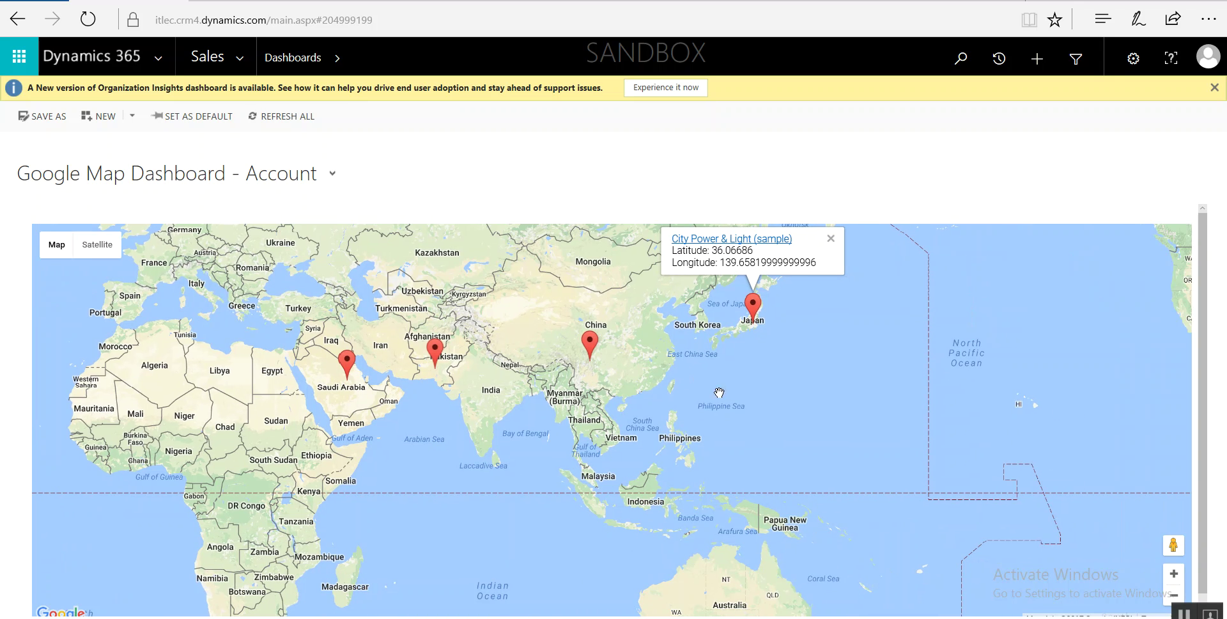
- Open the Adventure Works (sample) account record and find India on its map
left_click(846, 1)
left_click(650, 269)
type("india")
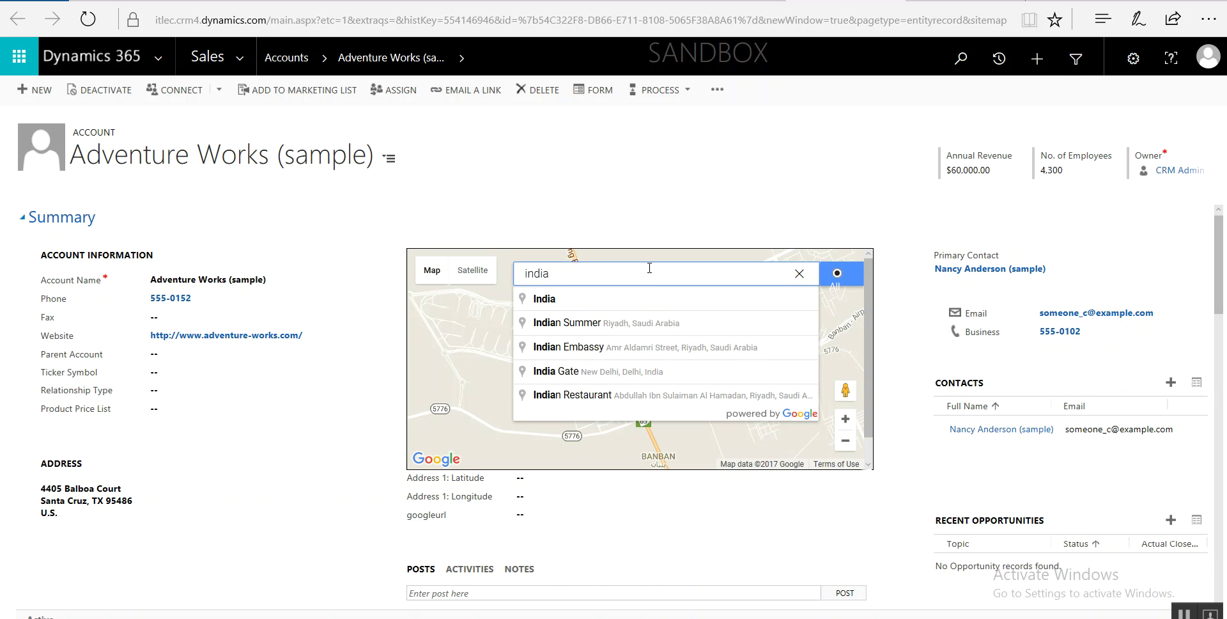
left_click(645, 297)
- Place the Adventure Works (sample) location near Ner in central India, at latitude 20.52993 and longitude 77.82715
scroll(669, 419, "up", 1)
scroll(556, 338, "up", 1)
left_click_drag(551, 335, 673, 388)
scroll(673, 388, "up", 1)
scroll(617, 384, "up", 1)
left_click_drag(554, 311, 625, 421)
scroll(626, 421, "up", 1)
left_click_drag(672, 382, 561, 411)
left_click_drag(532, 365, 571, 336)
left_click(662, 334)
- Return to the Google Map Dashboard - Account, reload it and examine the account marker in India
mouse_move(249, 6)
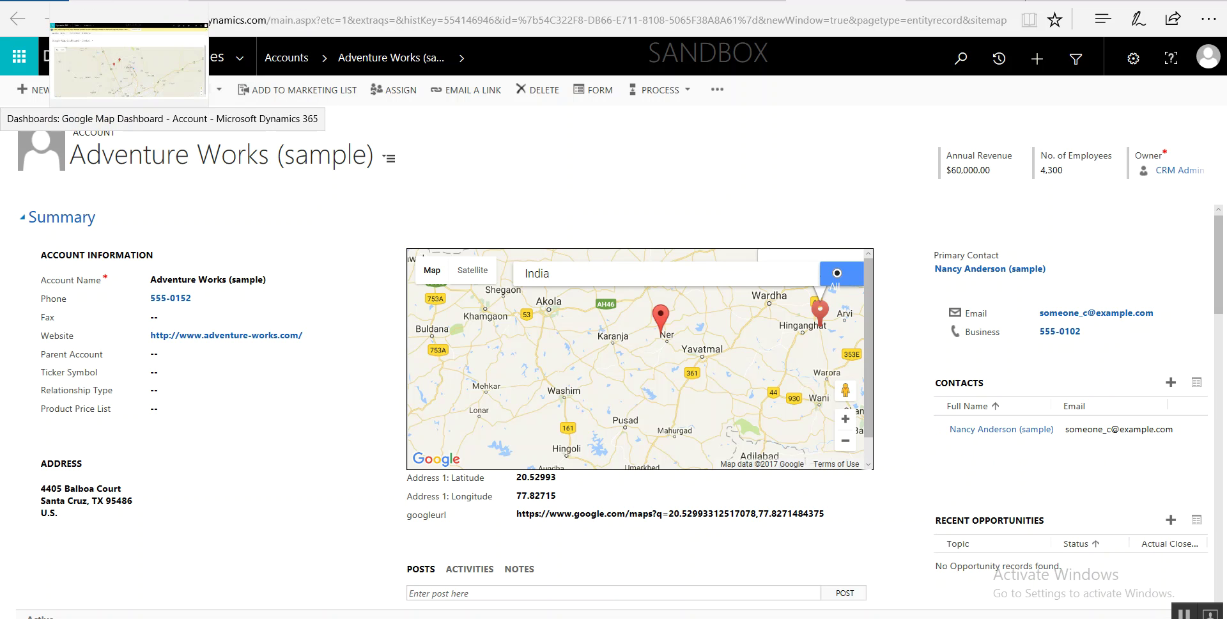
left_click(129, 5)
left_click(136, 178)
left_click(181, 352)
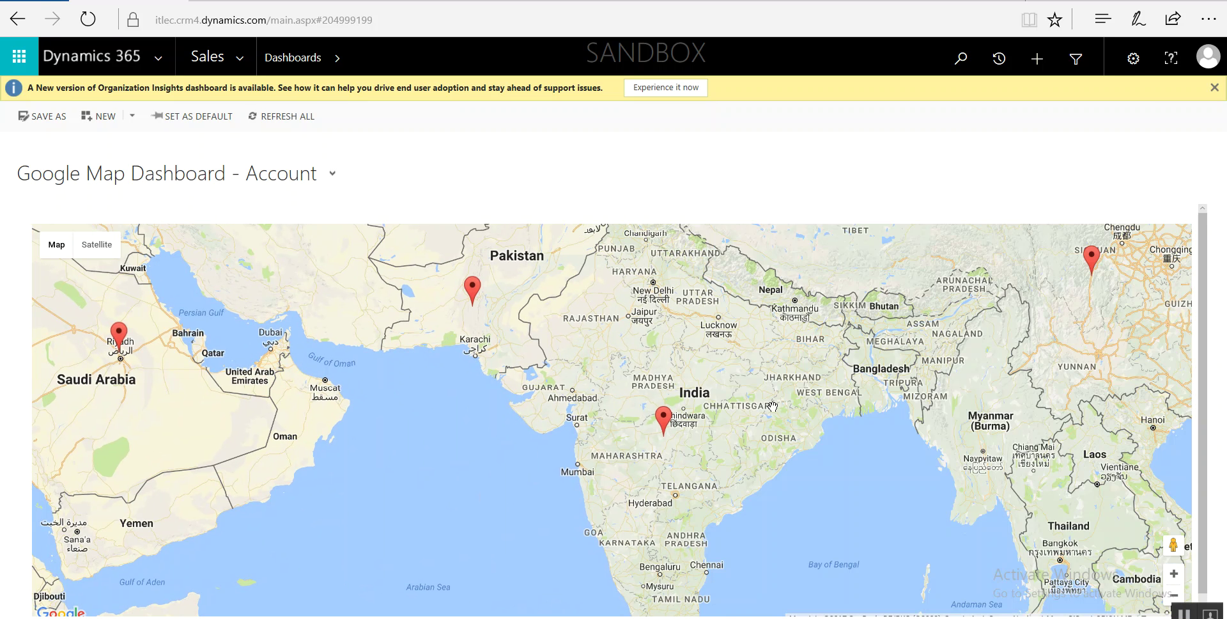
scroll(754, 411, "up", 3)
scroll(579, 414, "up", 1)
scroll(416, 462, "down", 4)
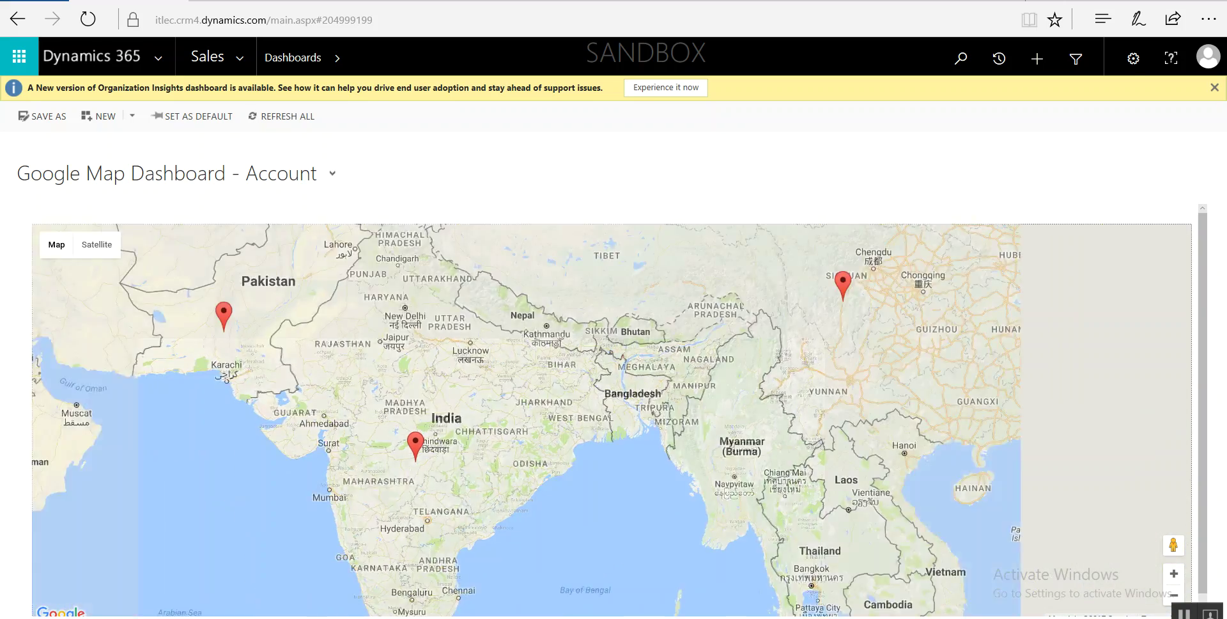
- Survey the account map across Asia and check several of the account markers
scroll(515, 414, "down", 2)
left_click_drag(529, 301, 502, 379)
scroll(726, 406, "down", 1)
left_click_drag(726, 406, 533, 406)
left_click_drag(313, 423, 553, 446)
left_click(553, 447)
left_click(691, 421)
left_click(761, 317)
left_click(935, 423)
- Switch to the ITLec Google Map Controls solution window and create a new dashboard with a three-column layout
key("alt+Tab")
left_click(283, 175)
left_click(326, 260)
left_click(768, 477)
left_click(760, 470)
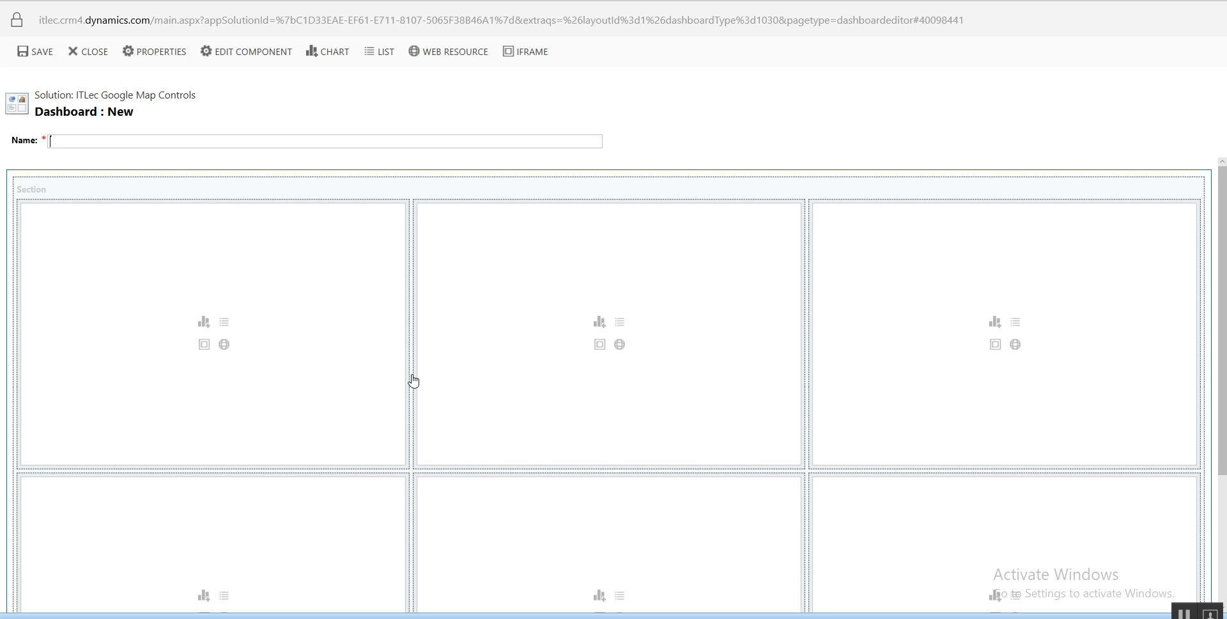
- Remove the surplus component placeholders from the new dashboard, keeping only the first one
left_click(637, 288)
left_click(994, 416)
left_click(341, 542)
key("Delete")
- Start adding a web resource to the remaining dashboard placeholder and look it up by the keyword google
left_click(225, 344)
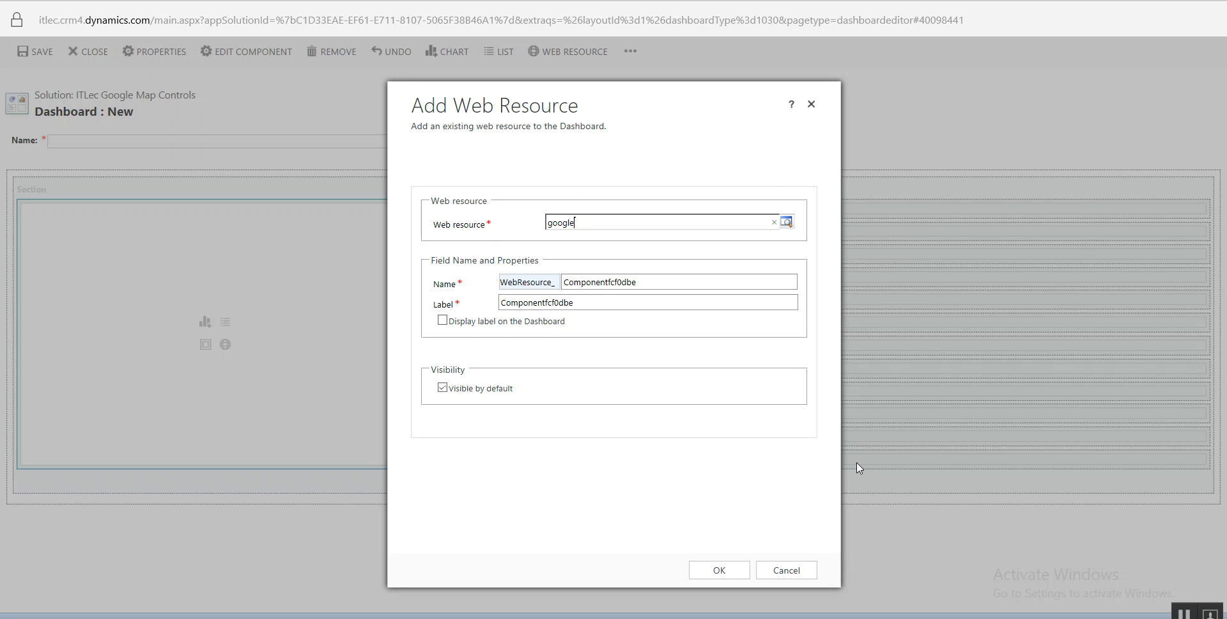
type("8")
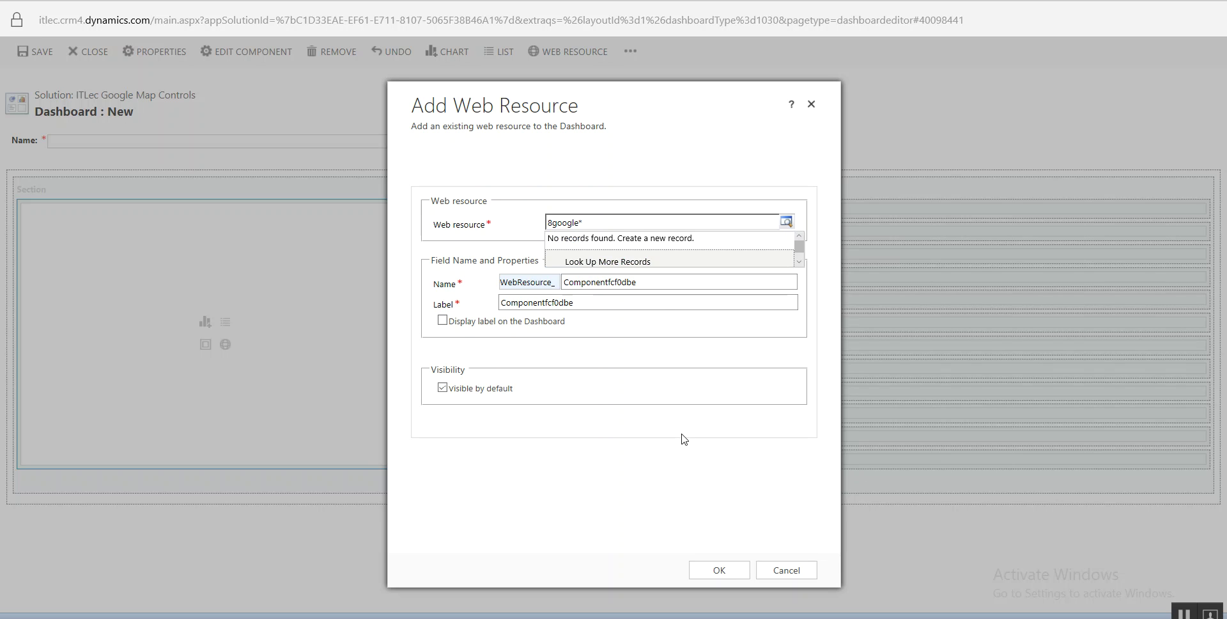